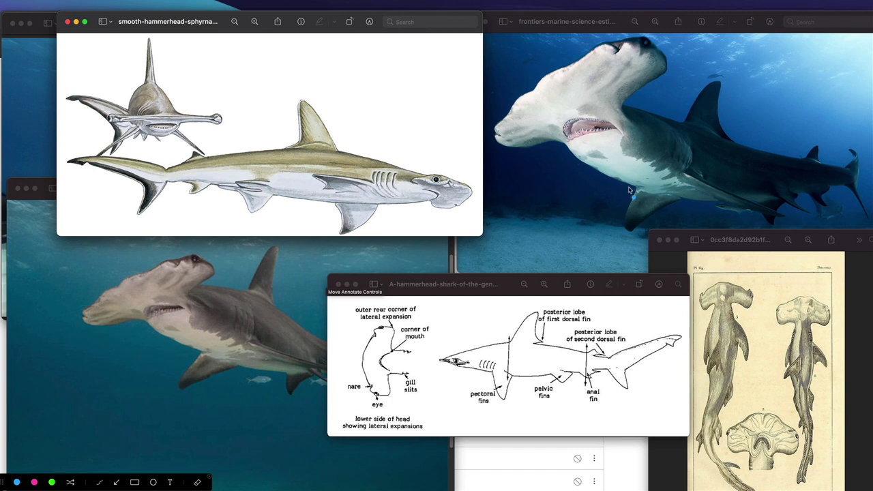
Draw blue lines across the photo shark's head, mouth and body, plus an ellipse around the diagram shark
{"action": "left_click_drag", "start_coordinate": [658, 46], "coordinate": [517, 128]}
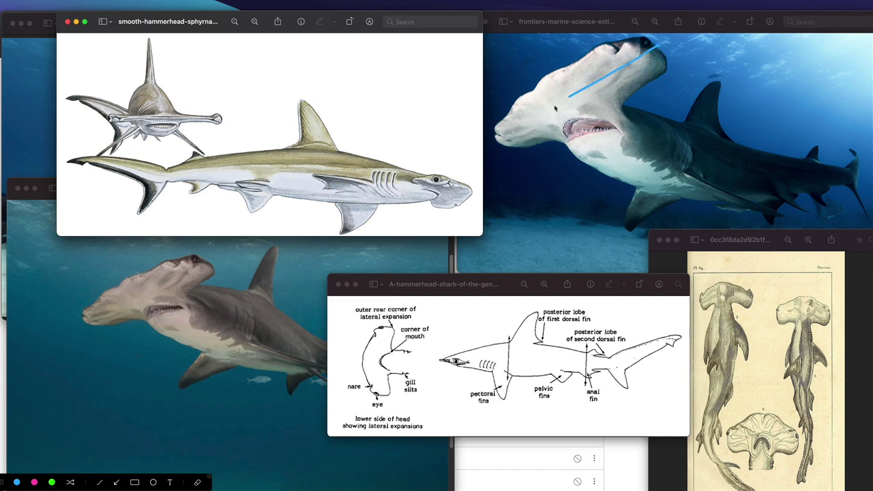
{"action": "mouse_move", "coordinate": [571, 108]}
{"action": "left_mouse_down"}
{"action": "mouse_move", "coordinate": [610, 150]}
{"action": "mouse_move", "coordinate": [815, 197]}
{"action": "left_mouse_up"}
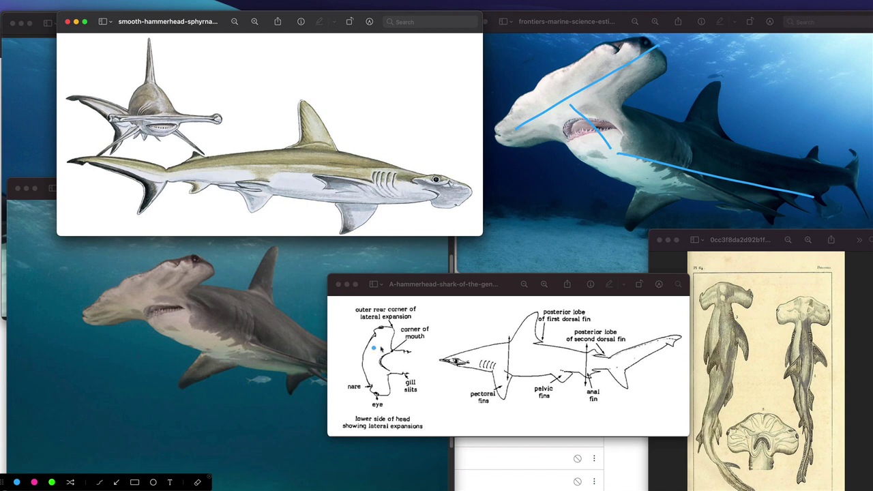
{"action": "mouse_move", "coordinate": [625, 320]}
{"action": "left_mouse_down"}
{"action": "mouse_move", "coordinate": [516, 312]}
{"action": "mouse_move", "coordinate": [637, 317]}
{"action": "left_mouse_up"}
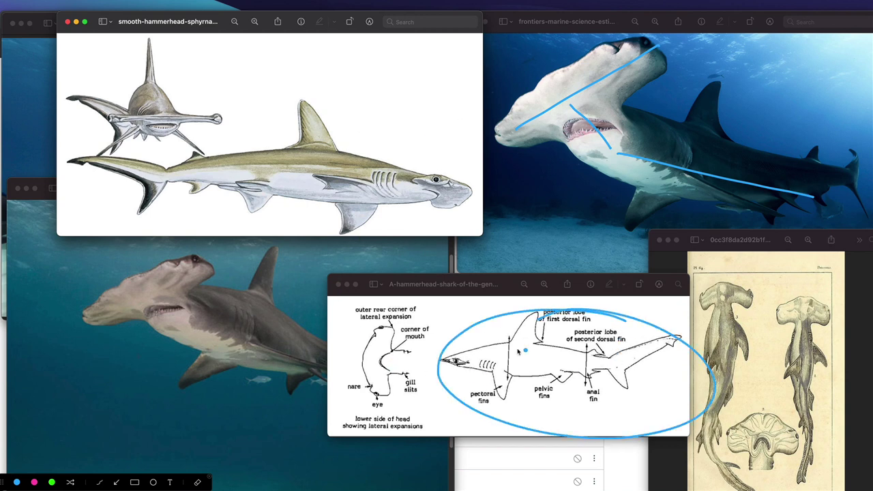
{"action": "left_click", "coordinate": [198, 483]}
Trace the diagram shark's back toward the snout, loop another outline around it, then clear all marks
{"action": "left_click_drag", "start_coordinate": [534, 313], "coordinate": [470, 389]}
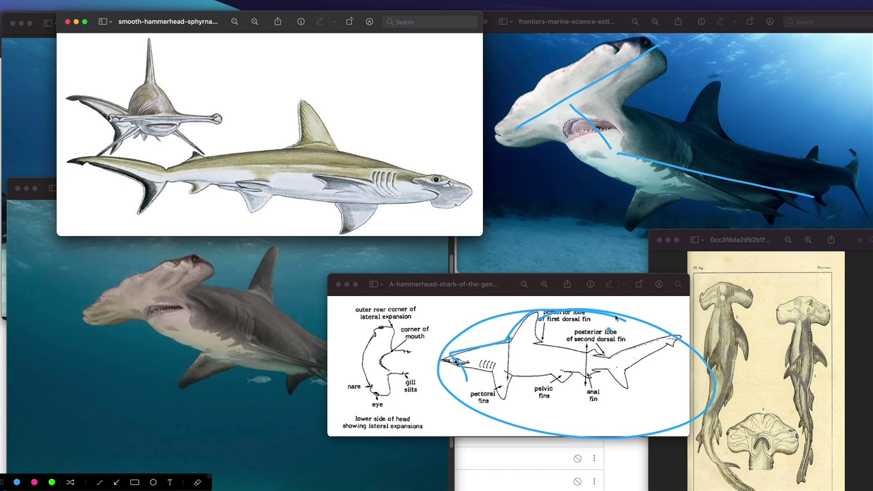
{"action": "left_click_drag", "start_coordinate": [617, 314], "coordinate": [485, 421]}
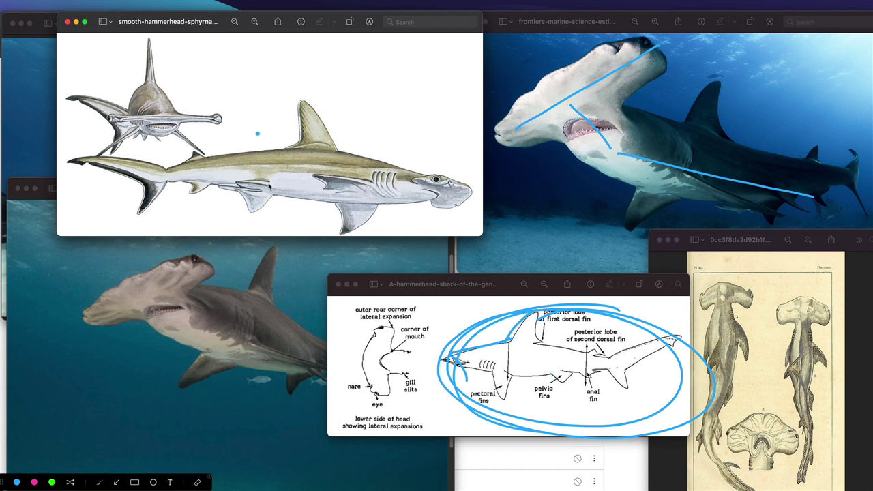
{"action": "left_click", "coordinate": [197, 483]}
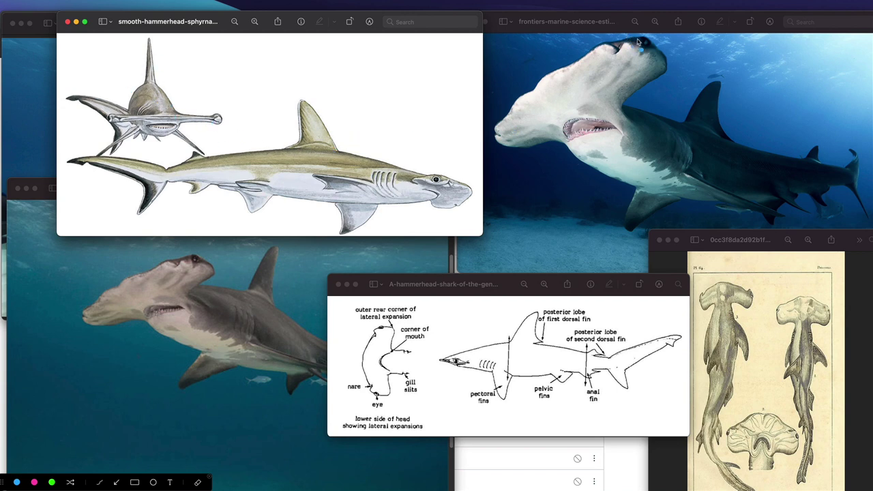
Outline the photographed shark's hammer-shaped head down to the snout in blue
{"action": "mouse_move", "coordinate": [628, 41]}
{"action": "left_mouse_down"}
{"action": "mouse_move", "coordinate": [498, 140]}
{"action": "mouse_move", "coordinate": [555, 143]}
{"action": "mouse_move", "coordinate": [633, 116]}
{"action": "mouse_move", "coordinate": [678, 72]}
{"action": "mouse_move", "coordinate": [642, 39]}
{"action": "left_mouse_up"}
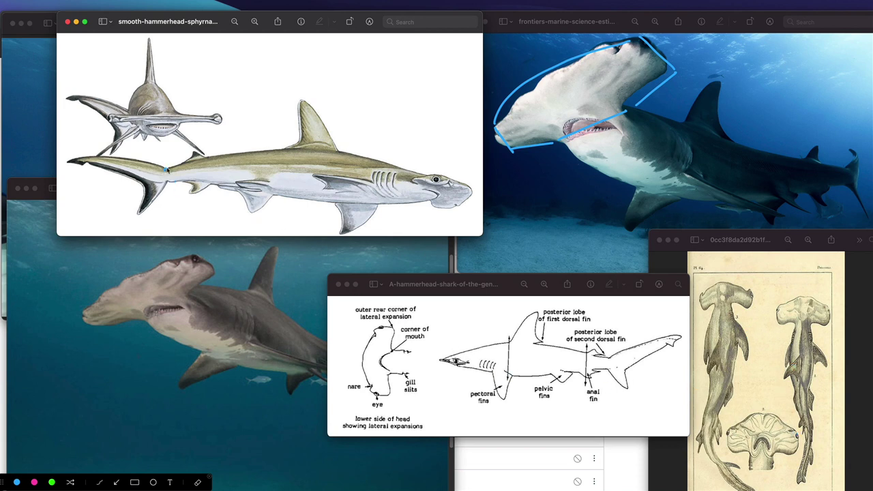
{"action": "left_click_drag", "start_coordinate": [166, 169], "coordinate": [413, 165]}
{"action": "mouse_move", "coordinate": [183, 184]}
{"action": "left_mouse_down"}
{"action": "mouse_move", "coordinate": [412, 165]}
{"action": "mouse_move", "coordinate": [356, 212]}
{"action": "left_mouse_up"}
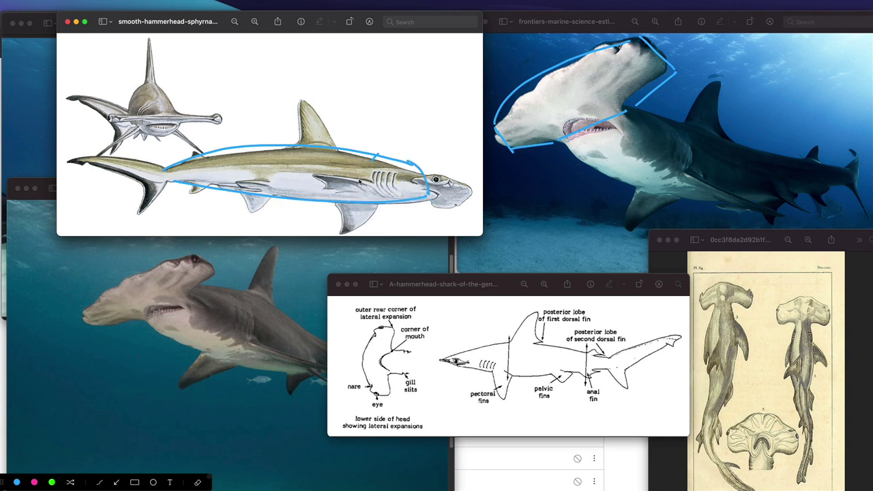
{"action": "left_click_drag", "start_coordinate": [351, 148], "coordinate": [329, 209]}
{"action": "left_click_drag", "start_coordinate": [295, 148], "coordinate": [276, 198]}
{"action": "left_click_drag", "start_coordinate": [246, 149], "coordinate": [228, 203]}
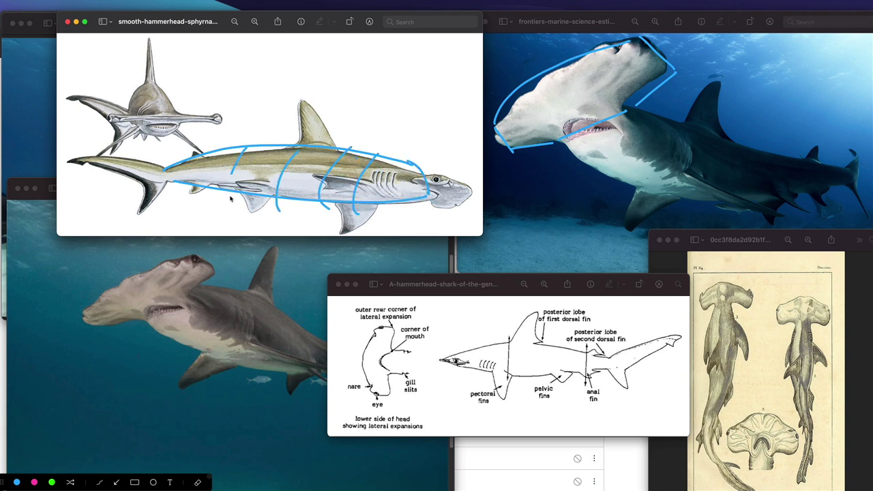
{"action": "left_click_drag", "start_coordinate": [205, 155], "coordinate": [197, 199]}
{"action": "left_click_drag", "start_coordinate": [191, 158], "coordinate": [183, 193]}
{"action": "left_click_drag", "start_coordinate": [225, 285], "coordinate": [225, 355]}
{"action": "left_click_drag", "start_coordinate": [251, 309], "coordinate": [204, 344]}
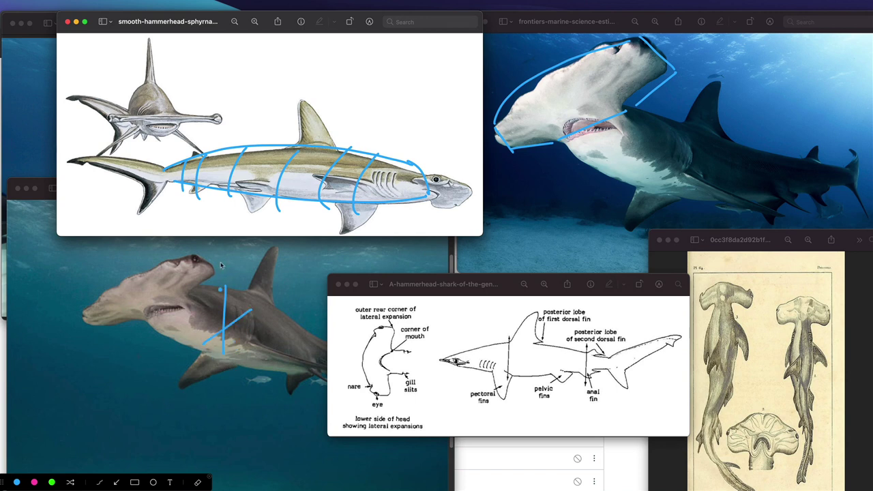
{"action": "left_click_drag", "start_coordinate": [169, 305], "coordinate": [314, 363]}
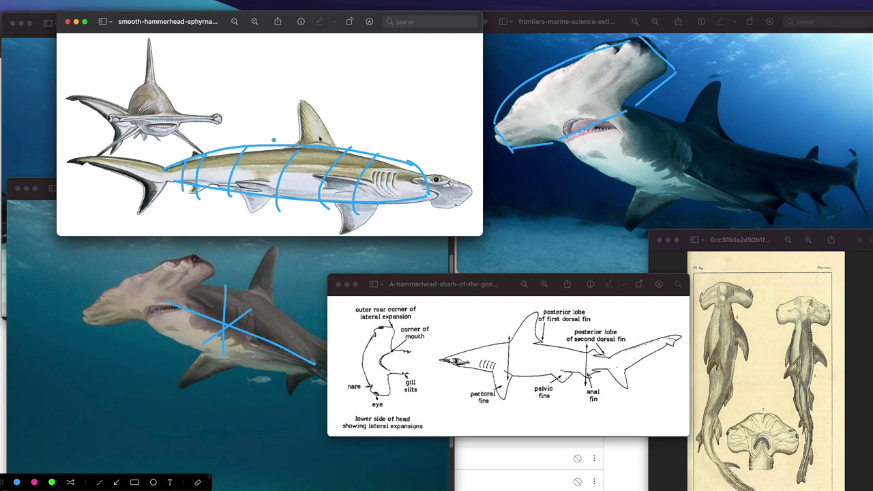
{"action": "mouse_move", "coordinate": [418, 181]}
{"action": "left_mouse_down"}
{"action": "mouse_move", "coordinate": [442, 175]}
{"action": "mouse_move", "coordinate": [456, 215]}
{"action": "mouse_move", "coordinate": [434, 212]}
{"action": "mouse_move", "coordinate": [467, 209]}
{"action": "left_mouse_up"}
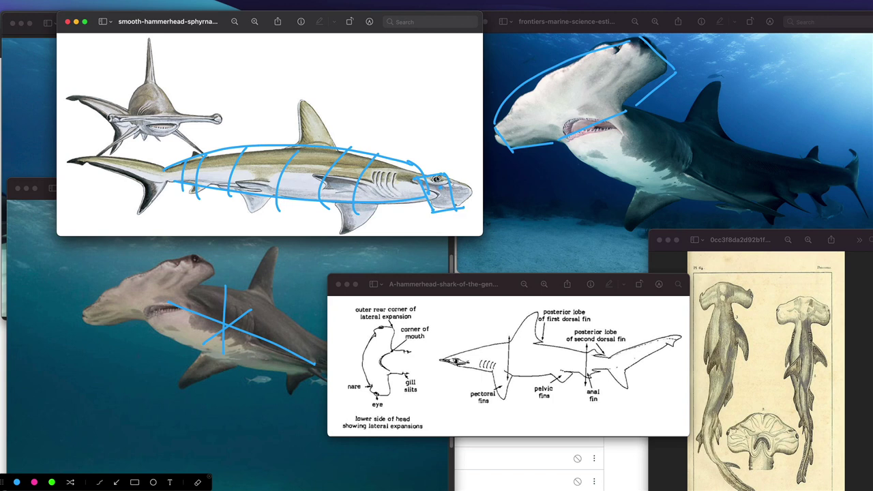
{"action": "left_click_drag", "start_coordinate": [441, 174], "coordinate": [442, 184]}
{"action": "left_click", "coordinate": [198, 482]}
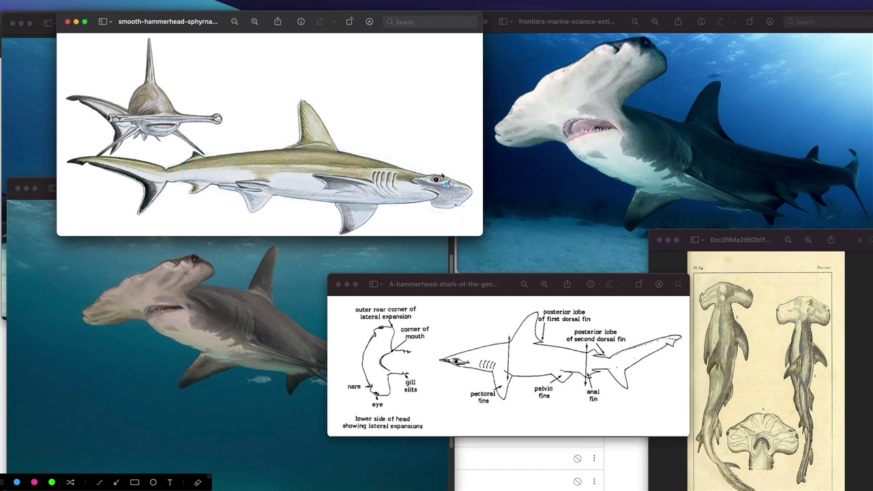
Circle the eyes on the illustrated, photo and diagram sharks, both front-view head tips, and the lower-left snout
{"action": "left_click_drag", "start_coordinate": [448, 171], "coordinate": [443, 186]}
{"action": "left_click_drag", "start_coordinate": [646, 68], "coordinate": [629, 63]}
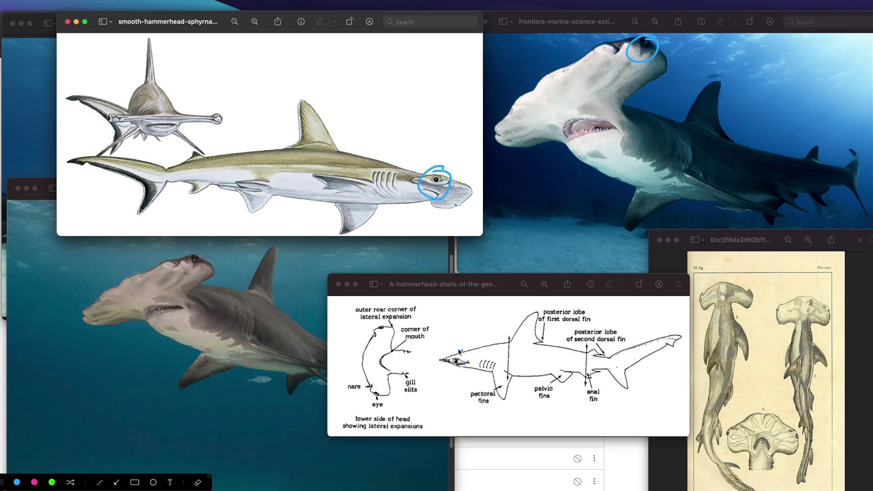
{"action": "left_click_drag", "start_coordinate": [465, 353], "coordinate": [461, 349]}
{"action": "mouse_move", "coordinate": [218, 104]}
{"action": "left_mouse_down"}
{"action": "mouse_move", "coordinate": [234, 107]}
{"action": "mouse_move", "coordinate": [217, 103]}
{"action": "left_mouse_up"}
{"action": "left_click_drag", "start_coordinate": [114, 99], "coordinate": [104, 122]}
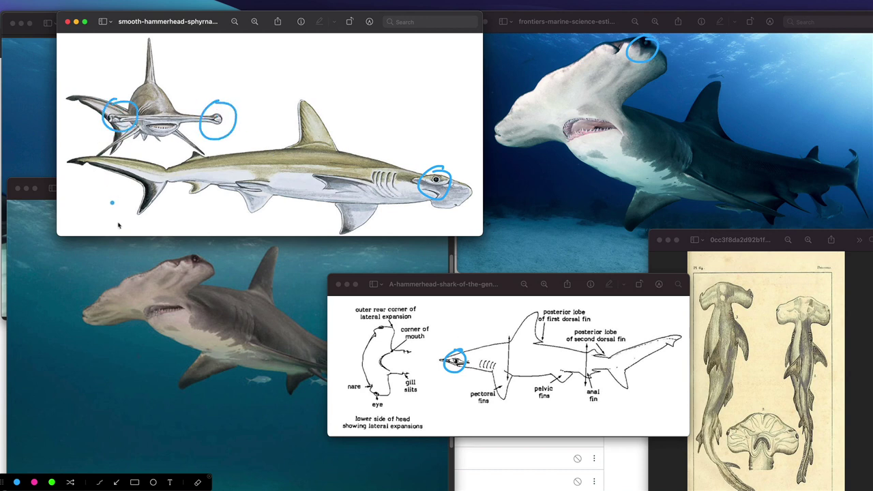
{"action": "left_click_drag", "start_coordinate": [205, 257], "coordinate": [211, 263]}
{"action": "left_click_drag", "start_coordinate": [78, 313], "coordinate": [96, 299]}
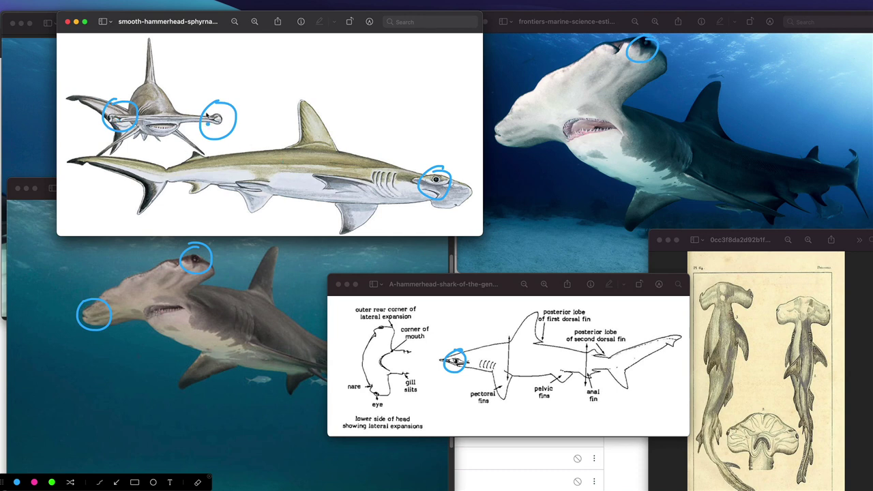
Join the two head-tip circles with a line, curve from eye to snout, then clear everything
{"action": "left_click_drag", "start_coordinate": [109, 120], "coordinate": [217, 119]}
{"action": "left_click_drag", "start_coordinate": [659, 62], "coordinate": [503, 142]}
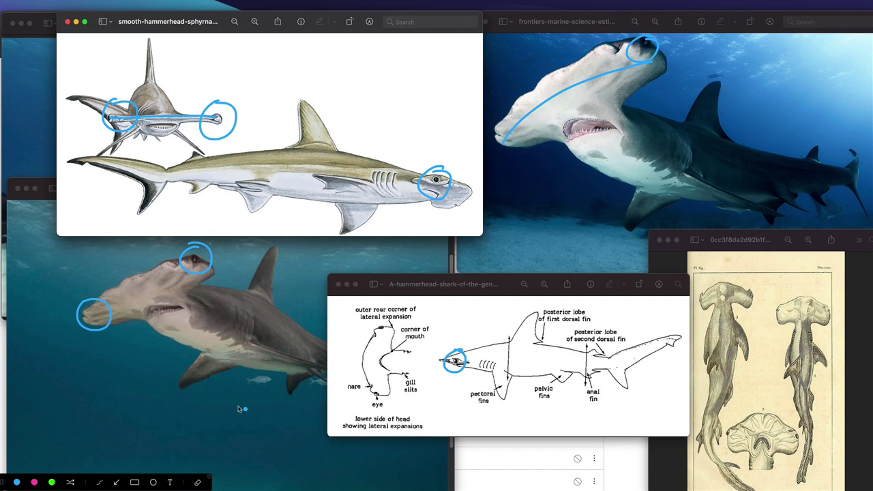
{"action": "left_click", "coordinate": [197, 482]}
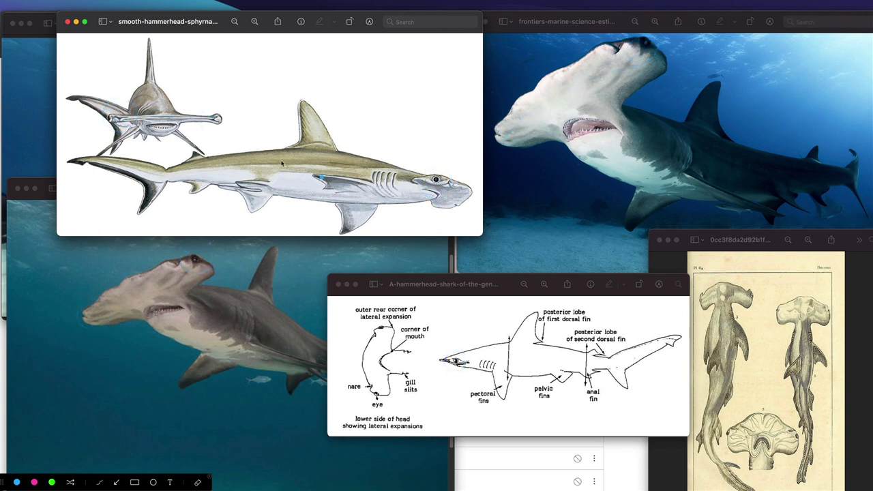
Circle the eyes at the left and right front-view head tips, then erase them
{"action": "left_click_drag", "start_coordinate": [123, 122], "coordinate": [117, 116]}
{"action": "left_click_drag", "start_coordinate": [210, 110], "coordinate": [214, 103]}
{"action": "left_click", "coordinate": [198, 482]}
Box the front-view head and trace the side-view shark's back with cross-section curves near the tail
{"action": "mouse_move", "coordinate": [107, 116]}
{"action": "left_mouse_down"}
{"action": "mouse_move", "coordinate": [158, 129]}
{"action": "mouse_move", "coordinate": [116, 116]}
{"action": "left_mouse_up"}
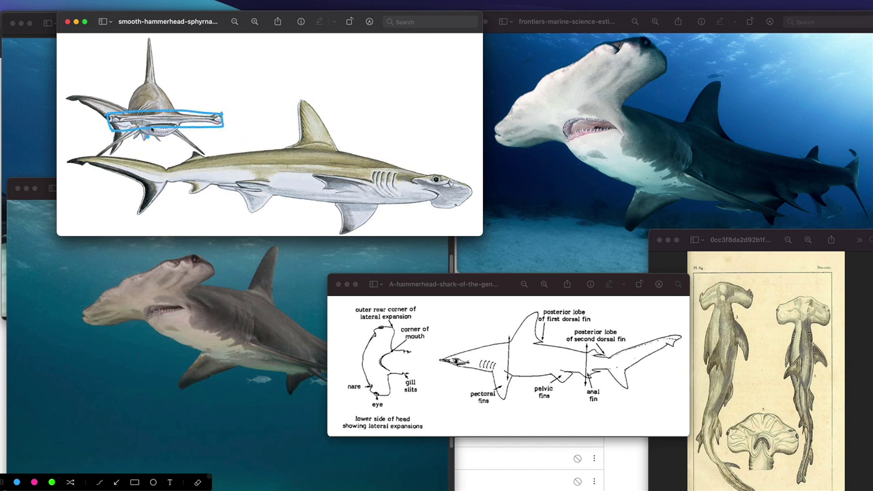
{"action": "mouse_move", "coordinate": [429, 173]}
{"action": "left_mouse_down"}
{"action": "mouse_move", "coordinate": [162, 175]}
{"action": "mouse_move", "coordinate": [346, 196]}
{"action": "left_mouse_up"}
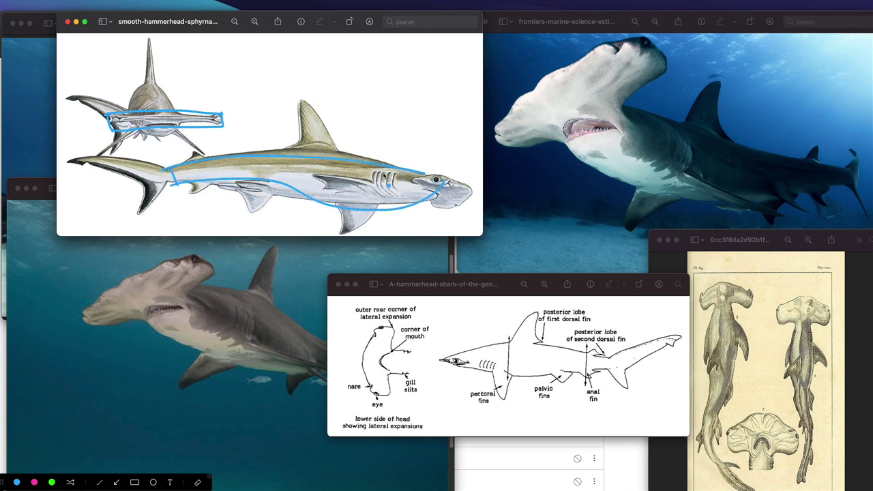
{"action": "left_click_drag", "start_coordinate": [335, 152], "coordinate": [302, 198]}
{"action": "left_click_drag", "start_coordinate": [228, 162], "coordinate": [214, 195]}
{"action": "left_click_drag", "start_coordinate": [214, 167], "coordinate": [199, 196]}
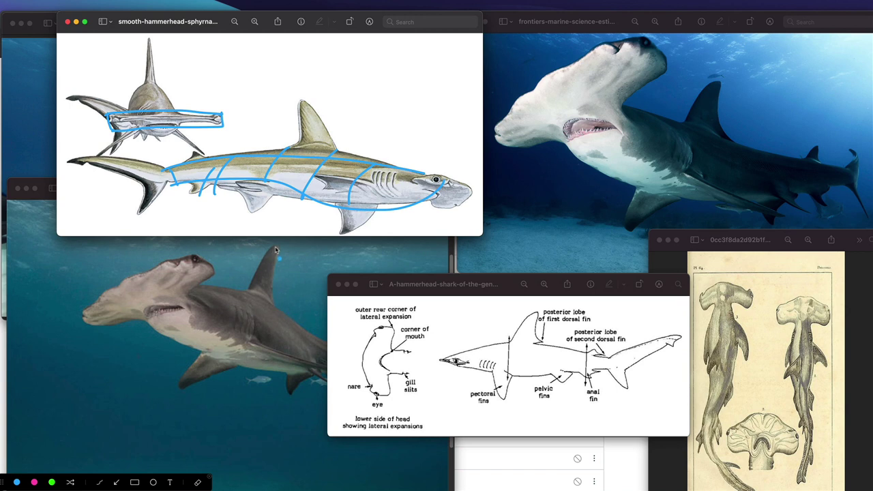
Trace the lower-left shark's dorsal fin, mark its pectoral fin, and stroke along its back
{"action": "left_click_drag", "start_coordinate": [277, 248], "coordinate": [249, 294]}
{"action": "left_click_drag", "start_coordinate": [278, 247], "coordinate": [274, 308]}
{"action": "mouse_move", "coordinate": [205, 350]}
{"action": "left_mouse_down"}
{"action": "mouse_move", "coordinate": [189, 371]}
{"action": "mouse_move", "coordinate": [204, 394]}
{"action": "mouse_move", "coordinate": [227, 360]}
{"action": "mouse_move", "coordinate": [313, 373]}
{"action": "left_mouse_up"}
{"action": "mouse_move", "coordinate": [240, 336]}
{"action": "left_mouse_down"}
{"action": "mouse_move", "coordinate": [319, 366]}
{"action": "mouse_move", "coordinate": [328, 361]}
{"action": "left_mouse_up"}
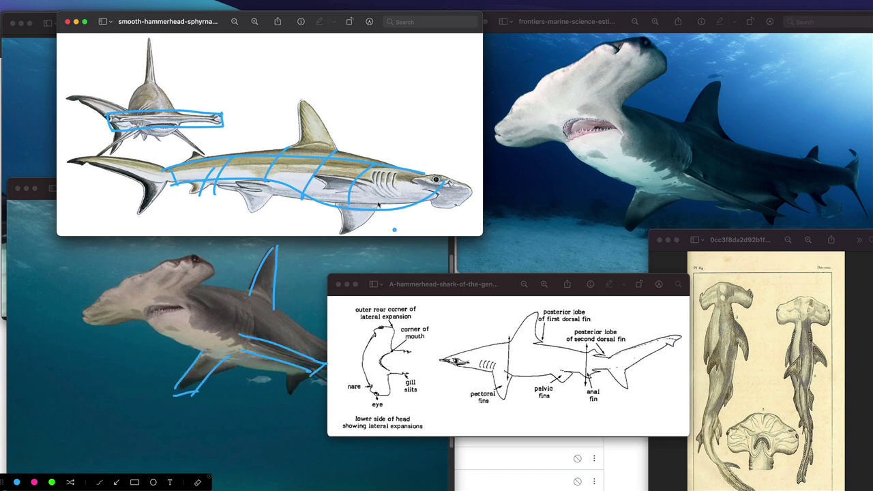
Outline the smooth hammerhead's pelvic and pectoral fins in blue, then clear all sketches
{"action": "left_click", "coordinate": [339, 217]}
{"action": "mouse_move", "coordinate": [338, 217]}
{"action": "left_mouse_down"}
{"action": "mouse_move", "coordinate": [344, 235]}
{"action": "mouse_move", "coordinate": [369, 210]}
{"action": "left_mouse_up"}
{"action": "left_click_drag", "start_coordinate": [314, 179], "coordinate": [385, 182]}
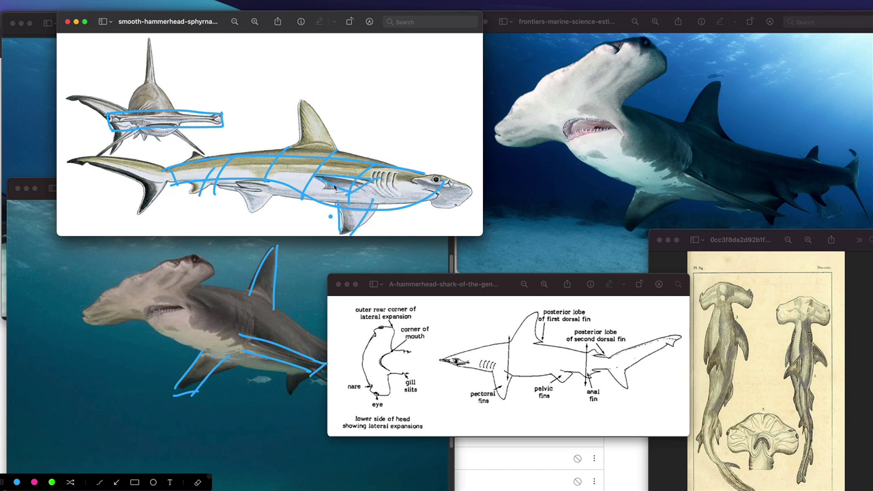
{"action": "left_click", "coordinate": [206, 199]}
{"action": "left_click", "coordinate": [197, 483]}
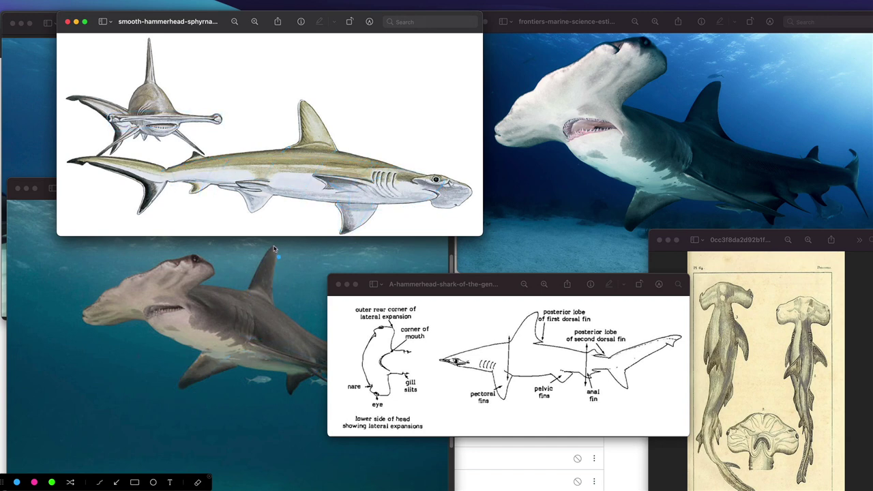
Outline the photo shark's dorsal and pectoral fins as triangles, circle their tips, then erase them
{"action": "mouse_move", "coordinate": [274, 247]}
{"action": "left_mouse_down"}
{"action": "mouse_move", "coordinate": [238, 297]}
{"action": "mouse_move", "coordinate": [275, 303]}
{"action": "mouse_move", "coordinate": [237, 296]}
{"action": "left_mouse_up"}
{"action": "mouse_move", "coordinate": [206, 353]}
{"action": "left_mouse_down"}
{"action": "mouse_move", "coordinate": [179, 392]}
{"action": "mouse_move", "coordinate": [245, 368]}
{"action": "left_mouse_up"}
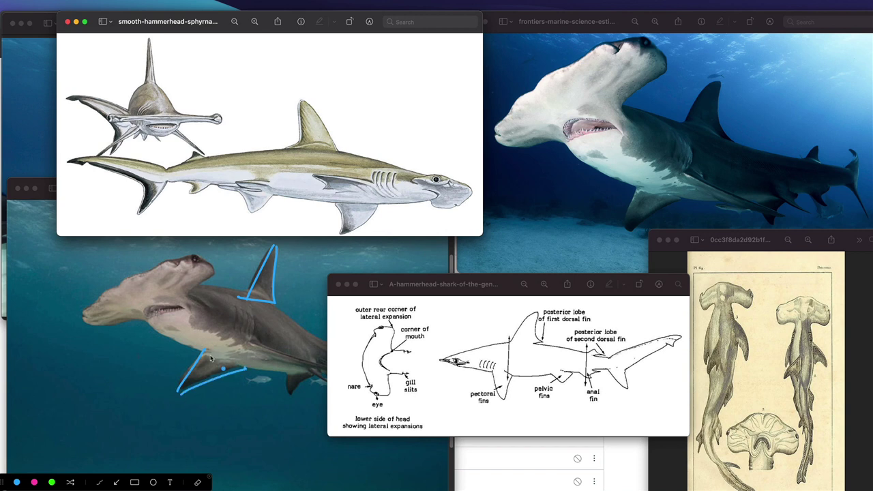
{"action": "left_click_drag", "start_coordinate": [181, 383], "coordinate": [183, 384]}
{"action": "left_click_drag", "start_coordinate": [276, 248], "coordinate": [275, 245]}
{"action": "left_click", "coordinate": [260, 312]}
{"action": "left_click", "coordinate": [198, 482]}
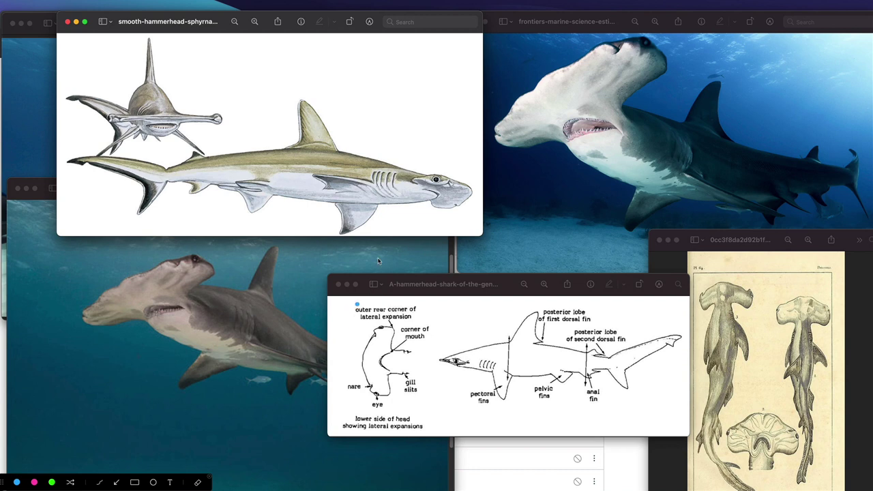
{"action": "left_click_drag", "start_coordinate": [649, 46], "coordinate": [519, 152]}
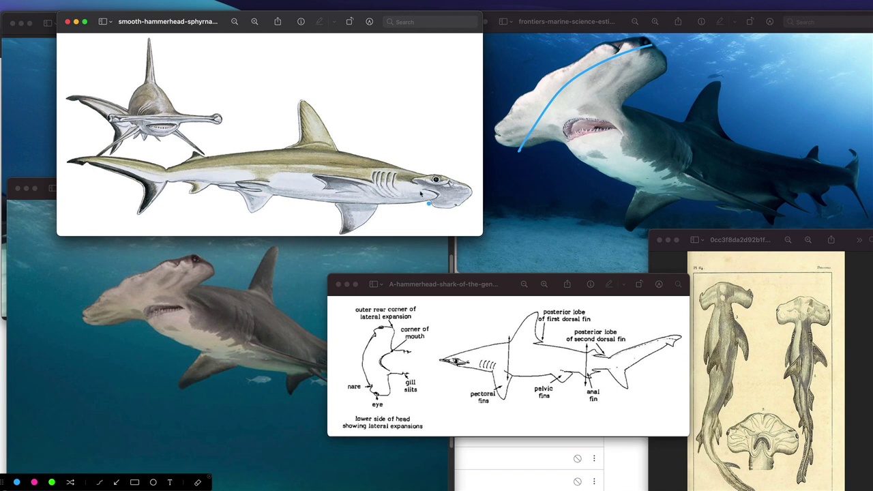
{"action": "left_click_drag", "start_coordinate": [591, 135], "coordinate": [606, 127]}
{"action": "left_click_drag", "start_coordinate": [422, 177], "coordinate": [336, 206]}
{"action": "left_click_drag", "start_coordinate": [302, 152], "coordinate": [275, 203]}
{"action": "left_click_drag", "start_coordinate": [261, 162], "coordinate": [233, 203]}
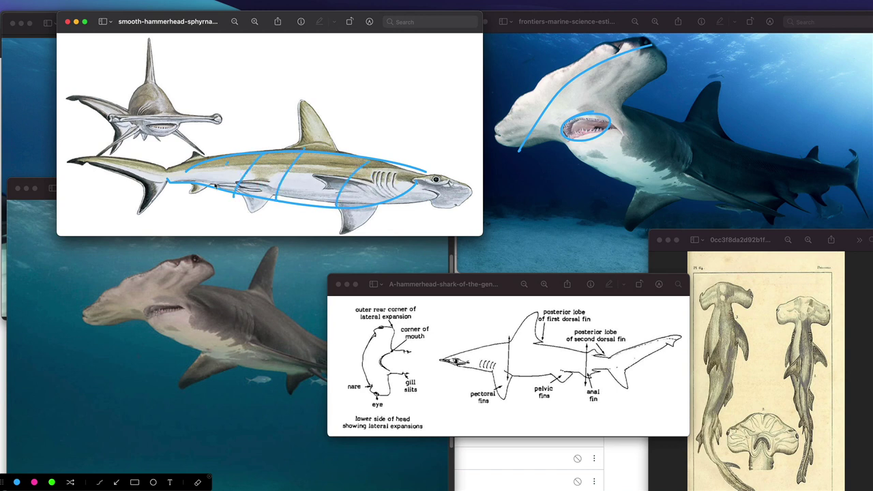
{"action": "left_click_drag", "start_coordinate": [225, 165], "coordinate": [207, 204]}
{"action": "mouse_move", "coordinate": [565, 134]}
{"action": "left_mouse_down"}
{"action": "mouse_move", "coordinate": [583, 121]}
{"action": "mouse_move", "coordinate": [614, 130]}
{"action": "mouse_move", "coordinate": [575, 141]}
{"action": "mouse_move", "coordinate": [559, 133]}
{"action": "left_mouse_up"}
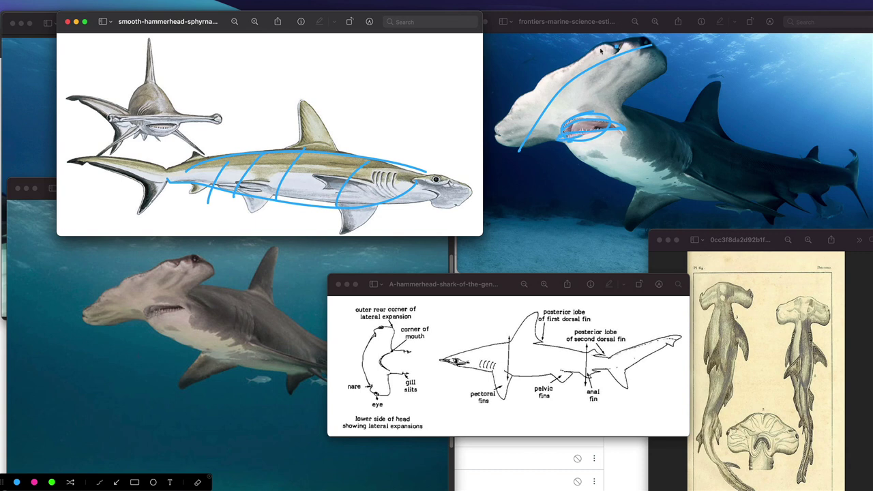
{"action": "left_click_drag", "start_coordinate": [565, 123], "coordinate": [600, 134]}
{"action": "left_click", "coordinate": [199, 482]}
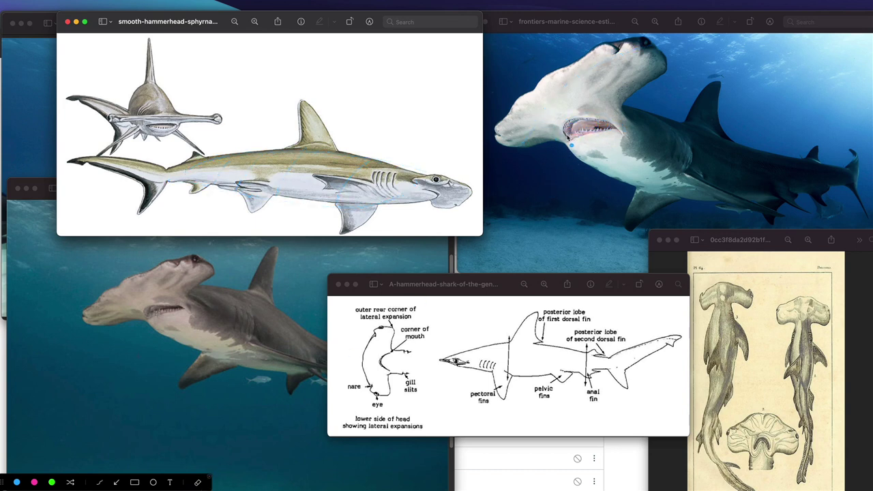
{"action": "mouse_move", "coordinate": [572, 139]}
{"action": "left_mouse_down"}
{"action": "mouse_move", "coordinate": [568, 125]}
{"action": "mouse_move", "coordinate": [619, 130]}
{"action": "mouse_move", "coordinate": [561, 141]}
{"action": "left_mouse_up"}
{"action": "left_click", "coordinate": [598, 137]}
{"action": "left_click", "coordinate": [199, 482]}
{"action": "mouse_move", "coordinate": [564, 133]}
{"action": "left_mouse_down"}
{"action": "mouse_move", "coordinate": [572, 150]}
{"action": "mouse_move", "coordinate": [563, 121]}
{"action": "mouse_move", "coordinate": [621, 127]}
{"action": "mouse_move", "coordinate": [568, 140]}
{"action": "left_mouse_up"}
{"action": "left_click", "coordinate": [198, 482]}
{"action": "left_click_drag", "start_coordinate": [68, 163], "coordinate": [168, 170]}
Trace the tail outline in blue, then shade the upper lobe pink and the lower lobe green
{"action": "mouse_move", "coordinate": [67, 163]}
{"action": "left_mouse_down"}
{"action": "mouse_move", "coordinate": [144, 210]}
{"action": "mouse_move", "coordinate": [164, 183]}
{"action": "left_mouse_up"}
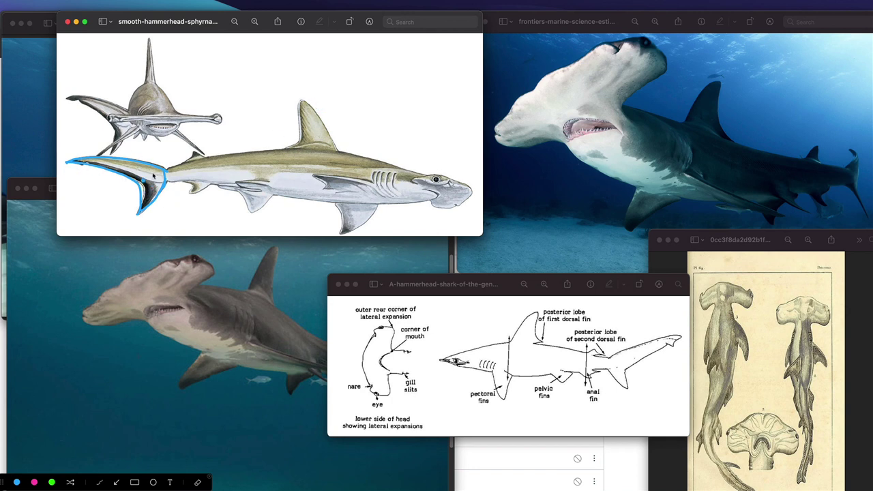
{"action": "left_click_drag", "start_coordinate": [146, 183], "coordinate": [165, 177]}
{"action": "left_click", "coordinate": [34, 482]}
{"action": "left_click_drag", "start_coordinate": [95, 162], "coordinate": [154, 176]}
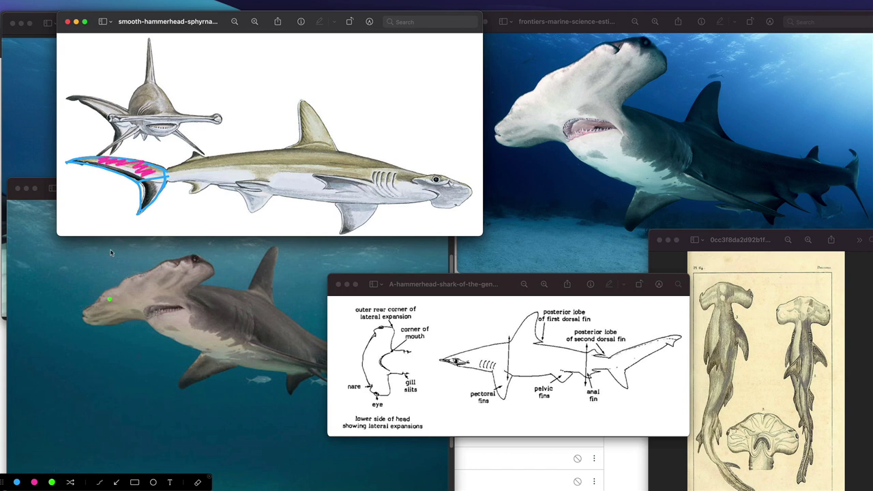
{"action": "left_click_drag", "start_coordinate": [152, 181], "coordinate": [146, 207]}
{"action": "left_click", "coordinate": [194, 134]}
Outline the photo shark's pectoral fin in green, add flank and head-to-tail guide lines, then clear all
{"action": "mouse_move", "coordinate": [637, 186]}
{"action": "left_mouse_down"}
{"action": "mouse_move", "coordinate": [616, 228]}
{"action": "mouse_move", "coordinate": [641, 233]}
{"action": "mouse_move", "coordinate": [680, 205]}
{"action": "left_mouse_up"}
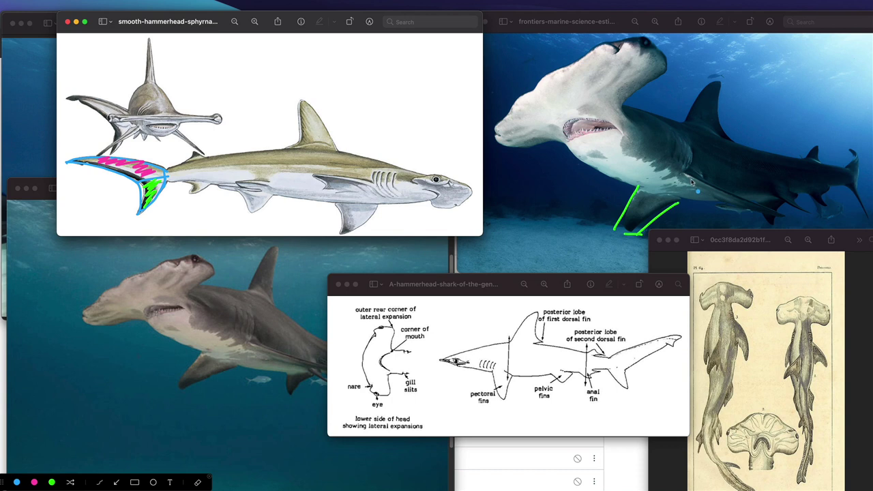
{"action": "mouse_move", "coordinate": [685, 174]}
{"action": "left_mouse_down"}
{"action": "mouse_move", "coordinate": [771, 223]}
{"action": "mouse_move", "coordinate": [694, 174]}
{"action": "left_mouse_up"}
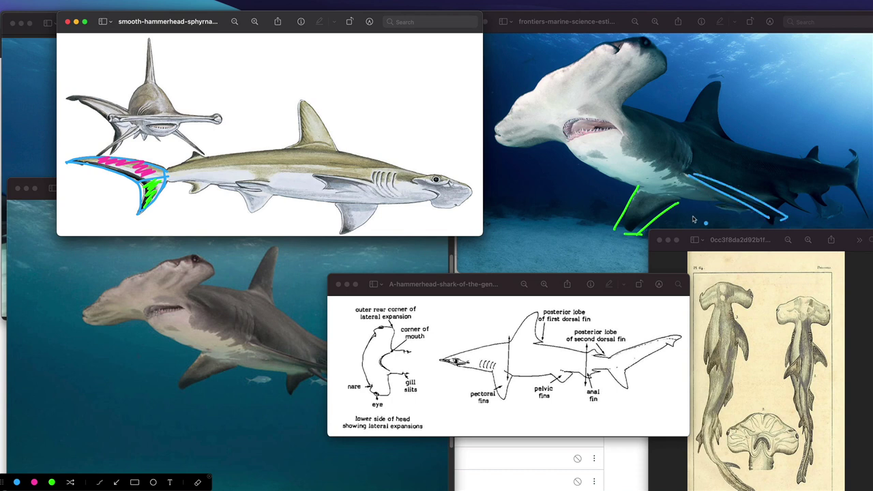
{"action": "mouse_move", "coordinate": [556, 109]}
{"action": "left_mouse_down"}
{"action": "mouse_move", "coordinate": [765, 192]}
{"action": "mouse_move", "coordinate": [869, 204]}
{"action": "left_mouse_up"}
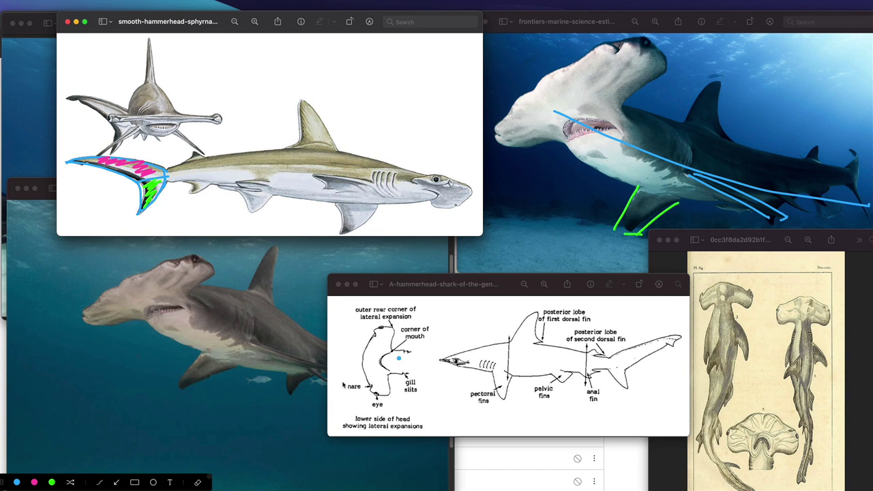
{"action": "left_click", "coordinate": [198, 482]}
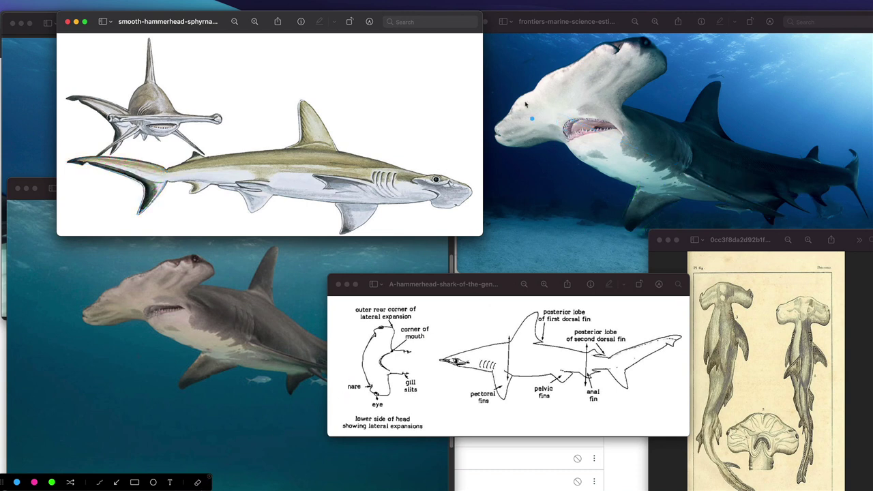
{"action": "left_click", "coordinate": [676, 204]}
{"action": "left_click_drag", "start_coordinate": [717, 87], "coordinate": [710, 128]}
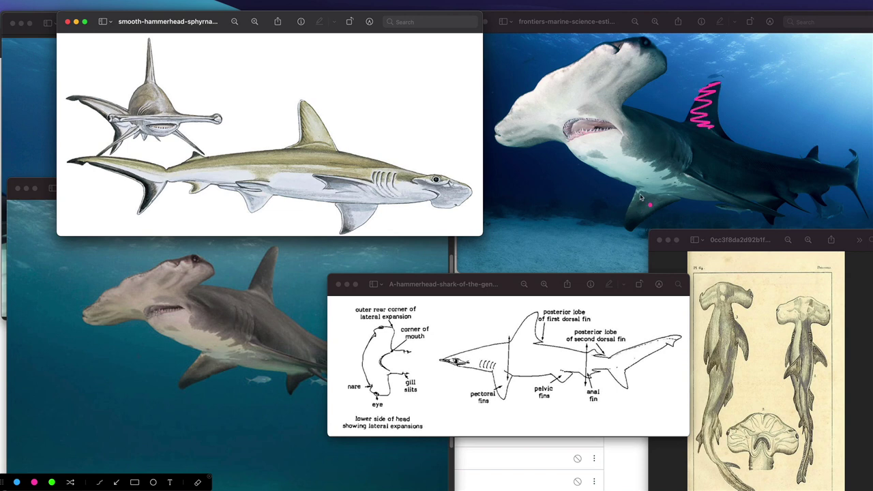
{"action": "left_click_drag", "start_coordinate": [640, 197], "coordinate": [624, 223]}
{"action": "left_click_drag", "start_coordinate": [690, 181], "coordinate": [765, 214]}
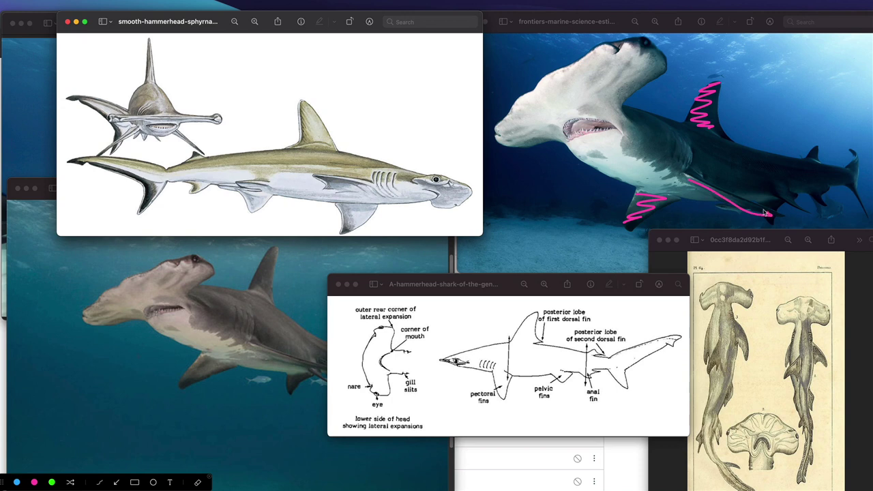
{"action": "left_click_drag", "start_coordinate": [817, 148], "coordinate": [809, 154]}
{"action": "left_click_drag", "start_coordinate": [823, 190], "coordinate": [813, 210]}
{"action": "left_click_drag", "start_coordinate": [798, 198], "coordinate": [767, 219]}
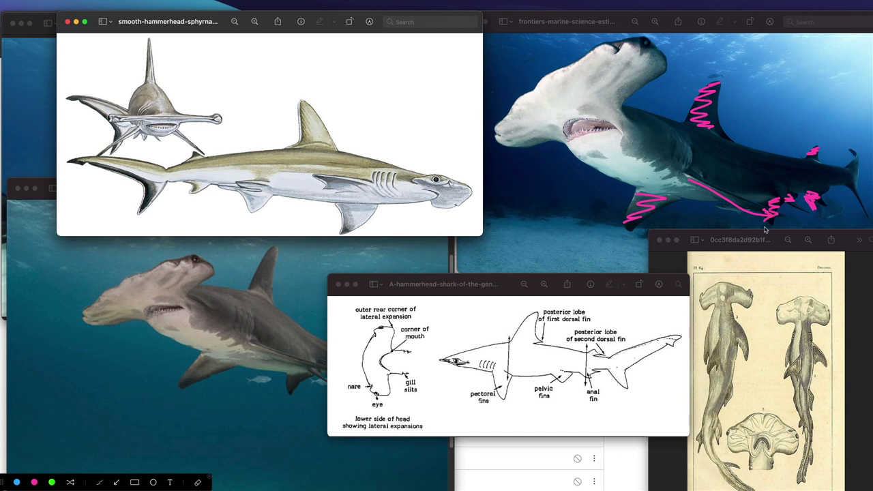
{"action": "left_click", "coordinate": [846, 173]}
{"action": "mouse_move", "coordinate": [169, 179]}
{"action": "left_mouse_down"}
{"action": "mouse_move", "coordinate": [78, 165]}
{"action": "mouse_move", "coordinate": [130, 172]}
{"action": "mouse_move", "coordinate": [150, 218]}
{"action": "mouse_move", "coordinate": [168, 169]}
{"action": "left_mouse_up"}
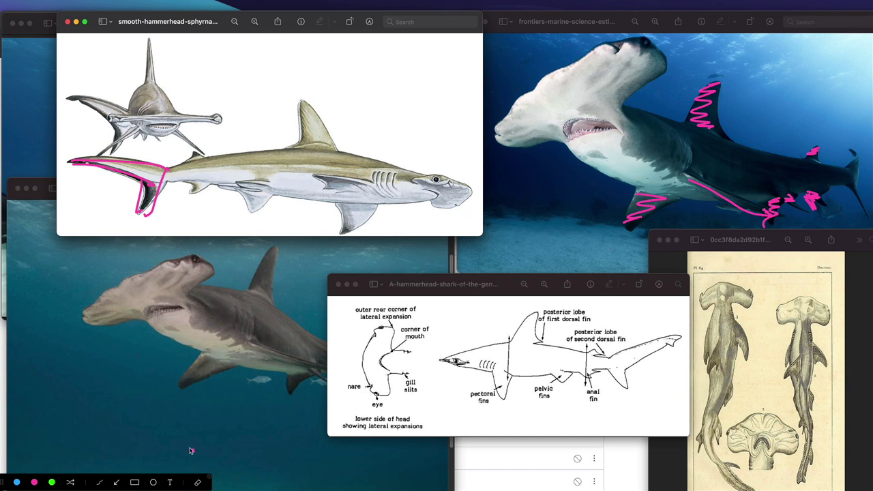
{"action": "left_click", "coordinate": [198, 482]}
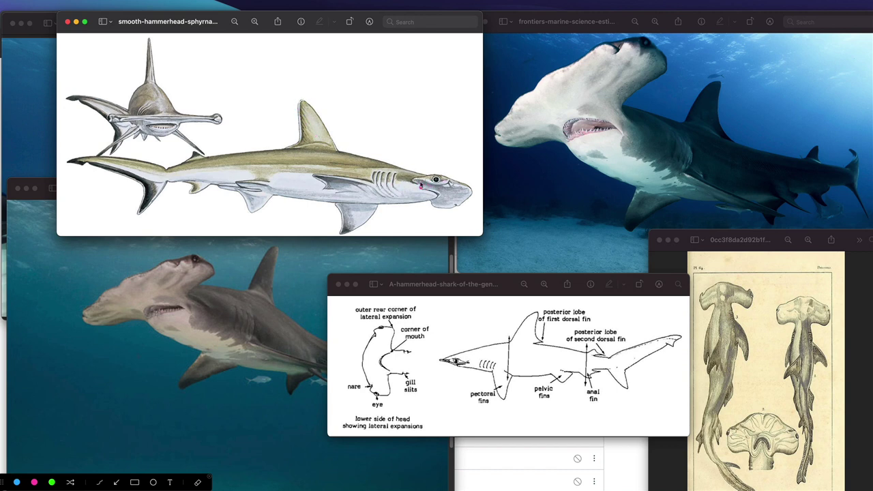
Trace magenta outlines around the smooth hammerhead's head, the dorsal fin's edges and the pelvic fin
{"action": "mouse_move", "coordinate": [421, 184]}
{"action": "left_mouse_down"}
{"action": "mouse_move", "coordinate": [446, 212]}
{"action": "mouse_move", "coordinate": [428, 178]}
{"action": "mouse_move", "coordinate": [287, 147]}
{"action": "mouse_move", "coordinate": [176, 178]}
{"action": "mouse_move", "coordinate": [405, 194]}
{"action": "left_mouse_up"}
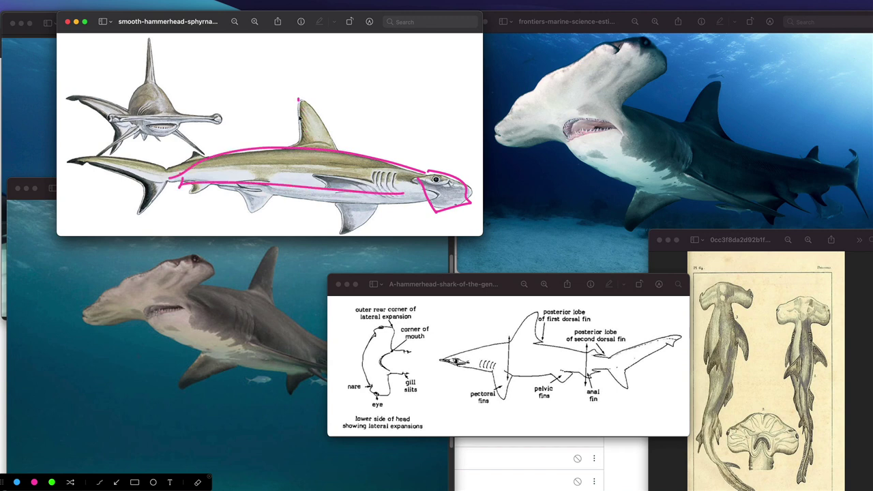
{"action": "left_click_drag", "start_coordinate": [299, 99], "coordinate": [298, 145]}
{"action": "left_click_drag", "start_coordinate": [300, 98], "coordinate": [341, 147]}
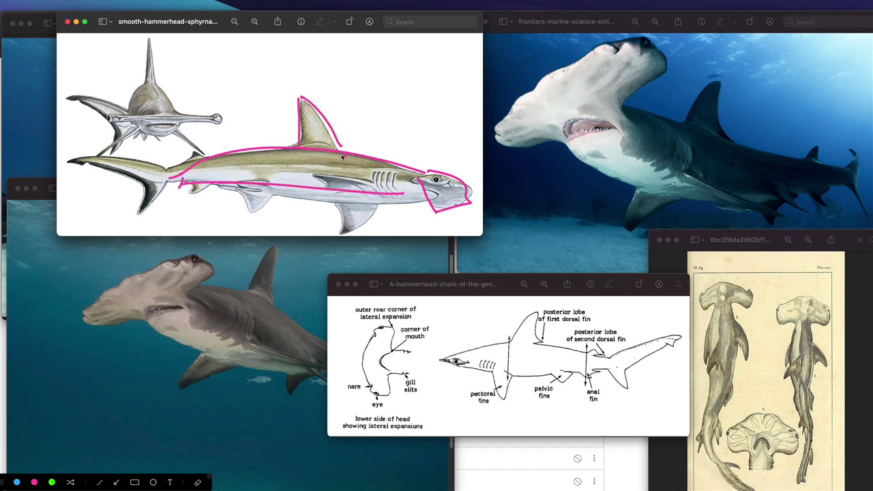
{"action": "left_click_drag", "start_coordinate": [334, 202], "coordinate": [348, 236]}
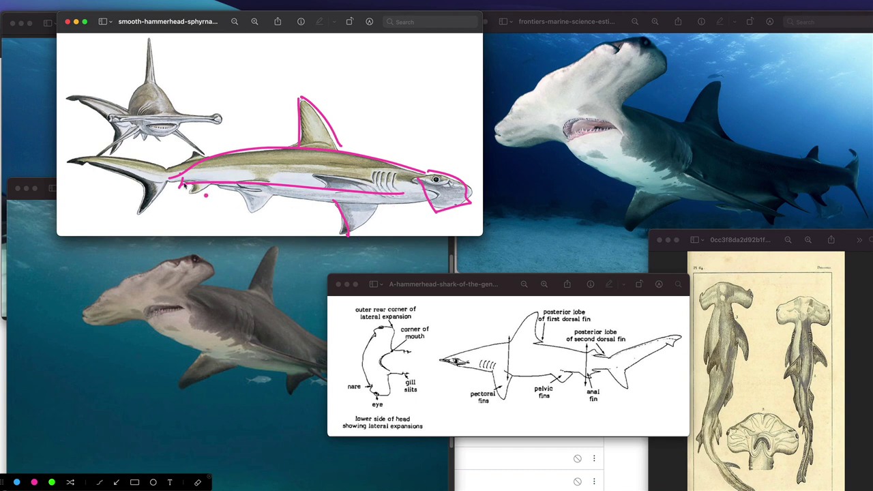